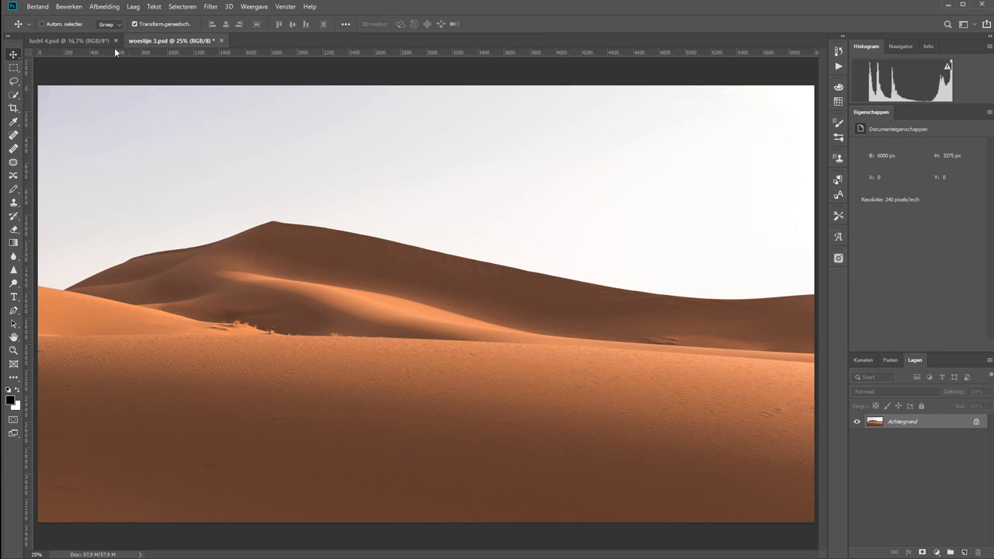
Step: Switch from the woestijn 3.psd desert document to the lucht 4.psd sky photo
click(39, 42)
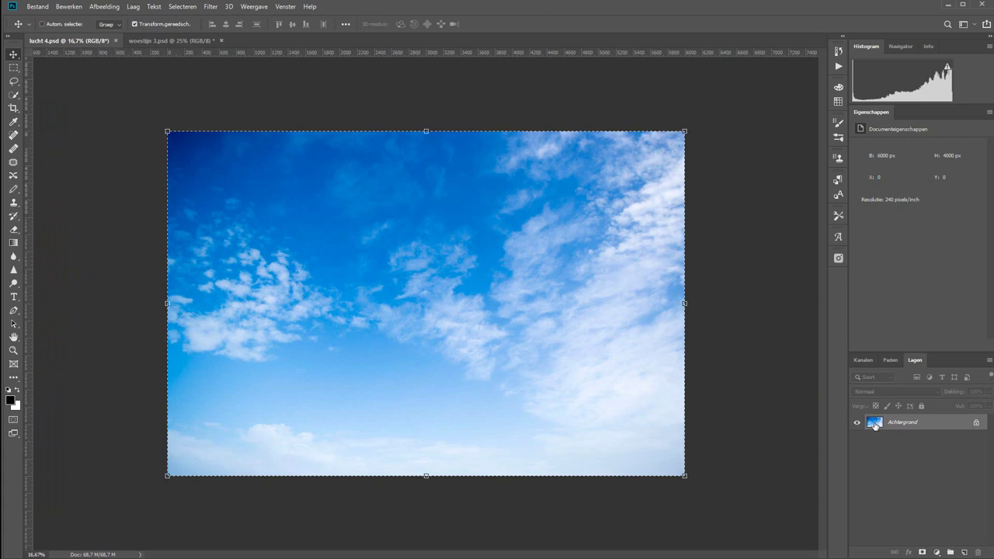
Step: Copy the sky layer into woestijn 3.psd and position it to fill the canvas
drag(875, 424, 153, 41)
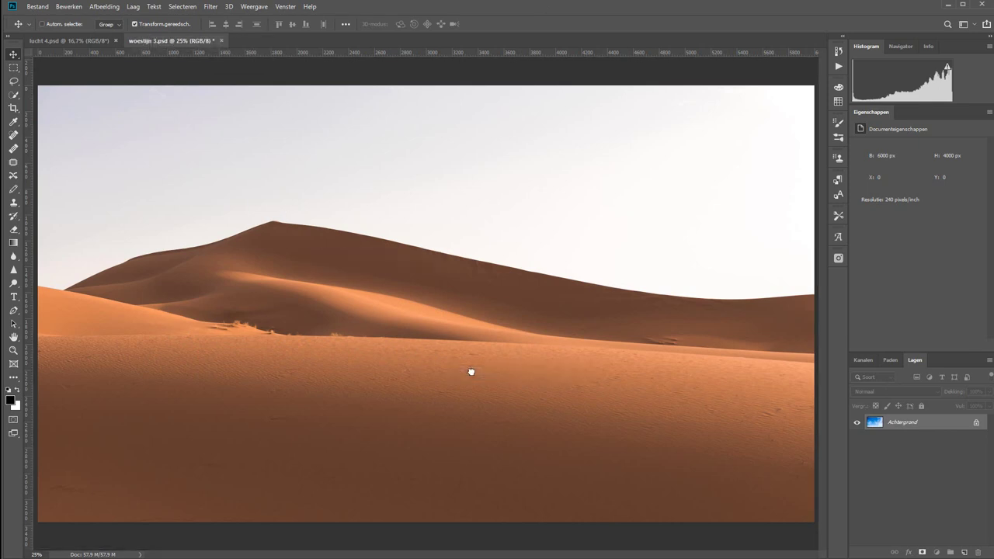
drag(153, 41, 475, 376)
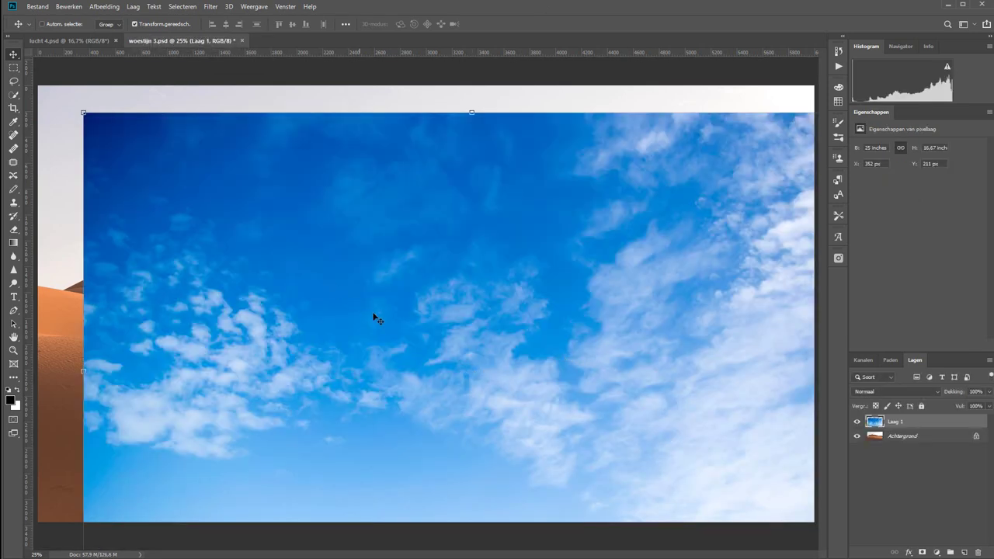
drag(458, 319, 413, 291)
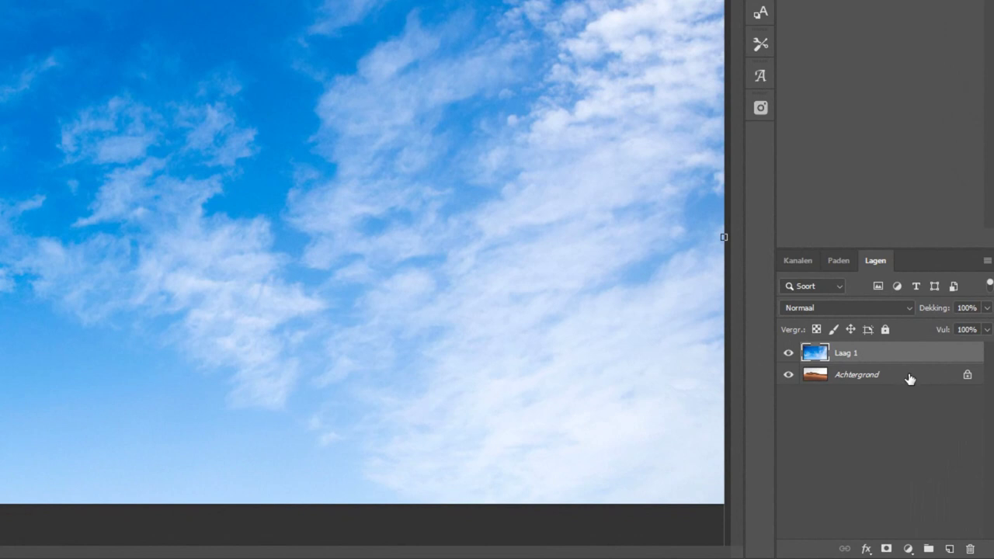
Step: Unlock the Achtergrond desert layer as Laag 0 and stack it above the sky layer Laag 1
drag(906, 380, 903, 348)
click(884, 372)
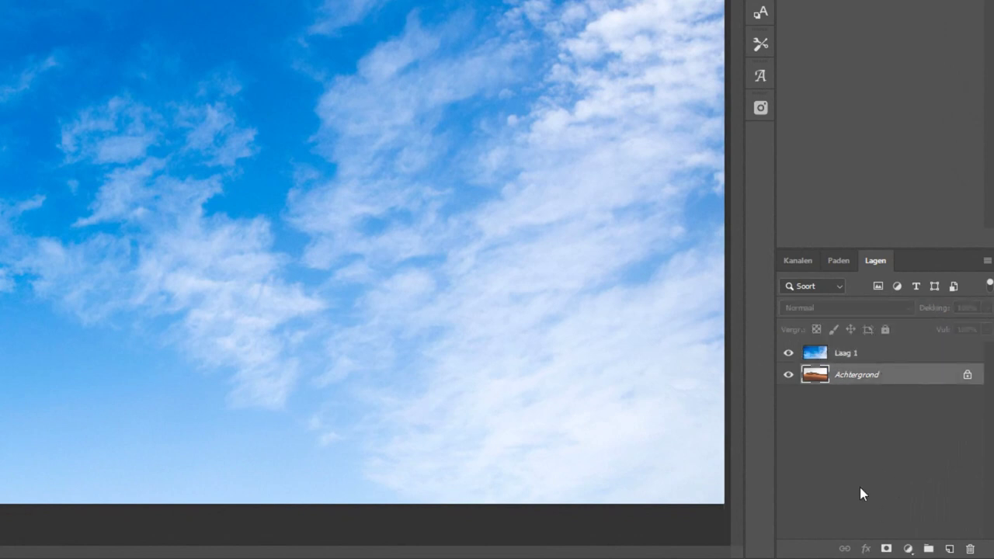
click(966, 375)
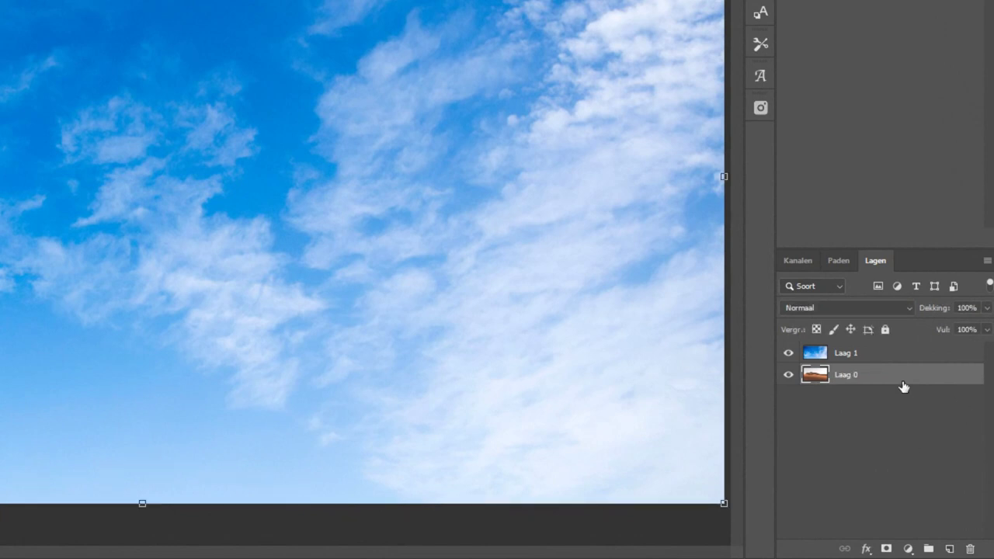
drag(904, 386, 898, 349)
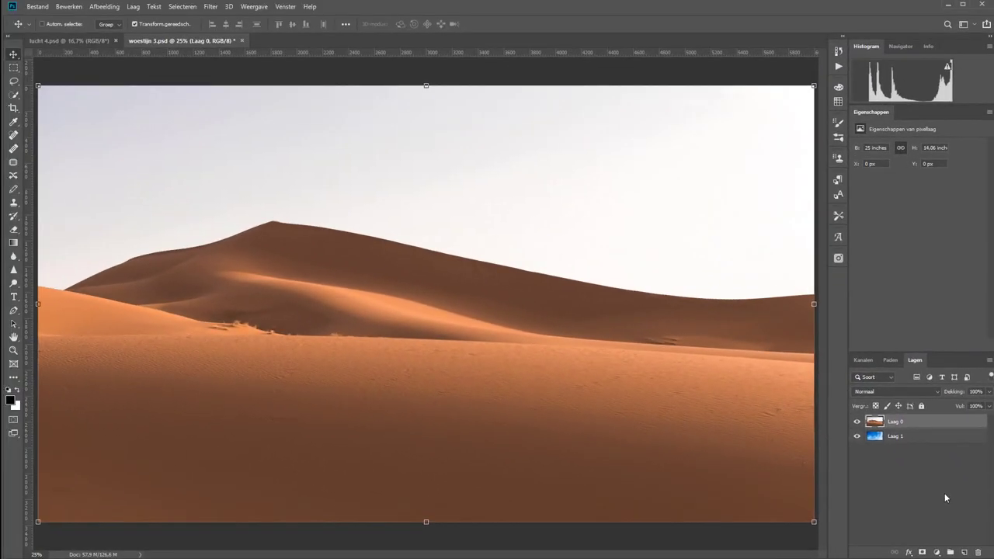
Step: In Laag 0's Blending Options, keep Grey and drag the This Layer white slider left
right_click(927, 424)
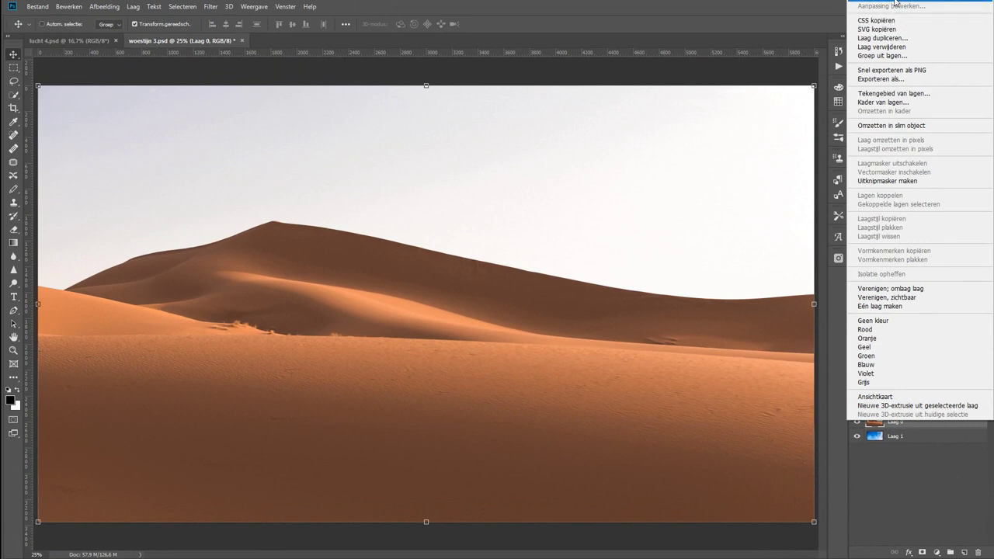
click(895, 1)
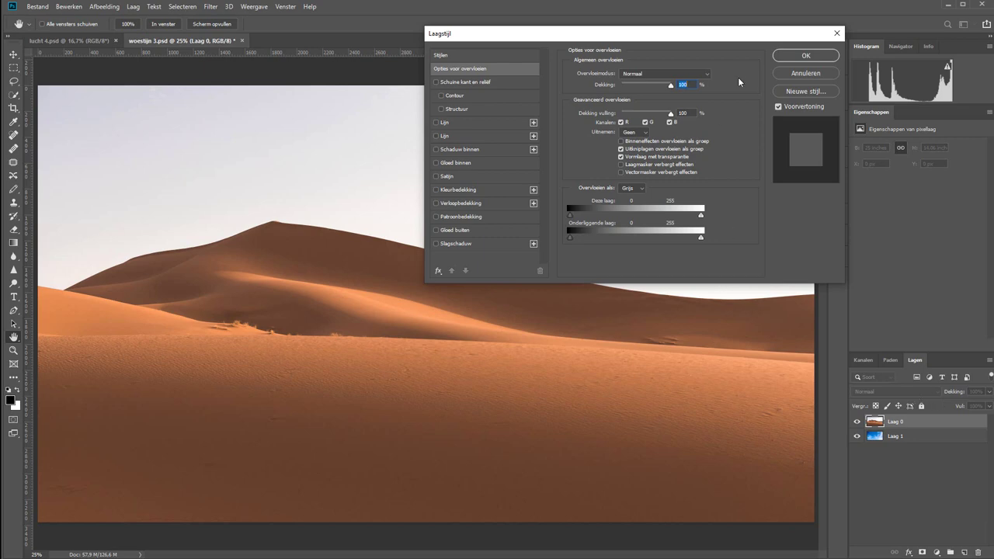
drag(748, 29, 584, 148)
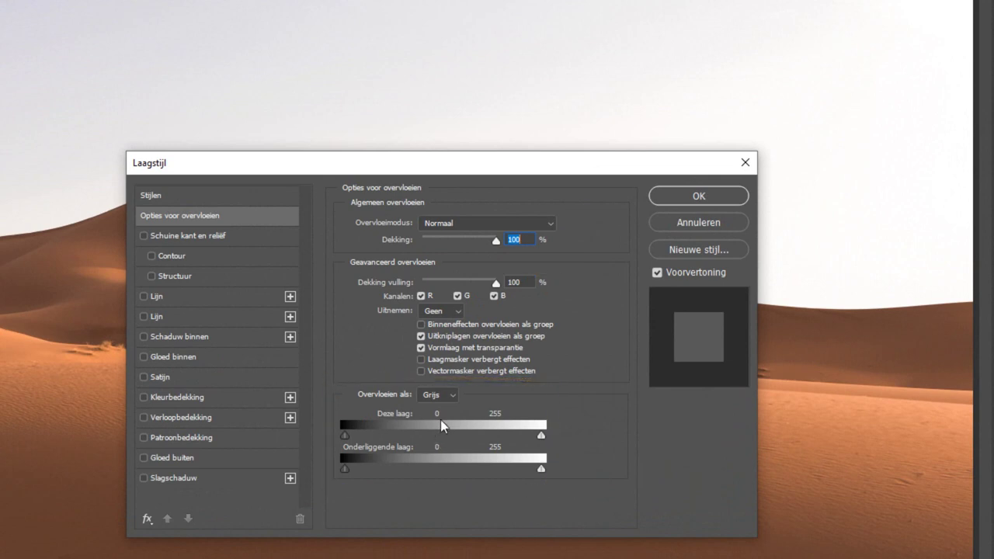
click(457, 398)
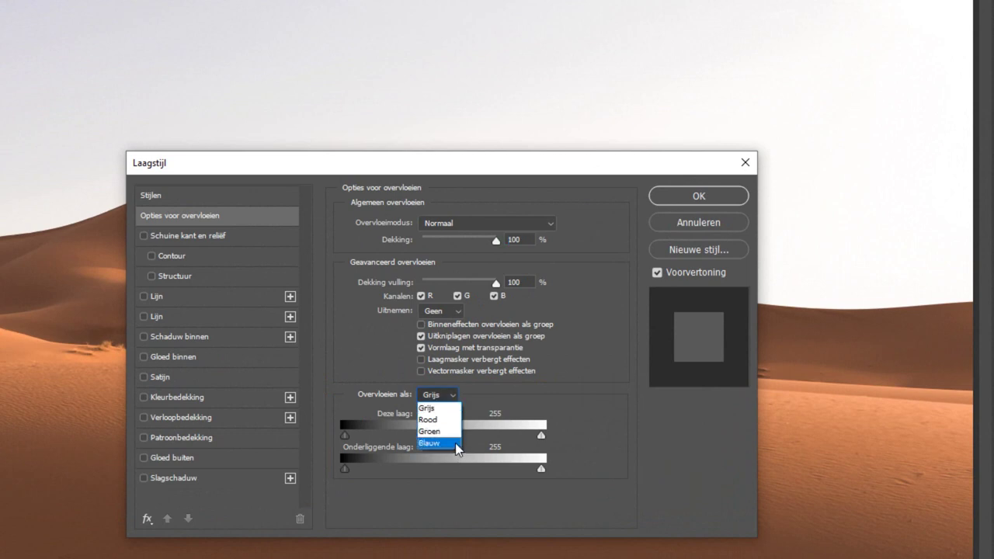
click(508, 387)
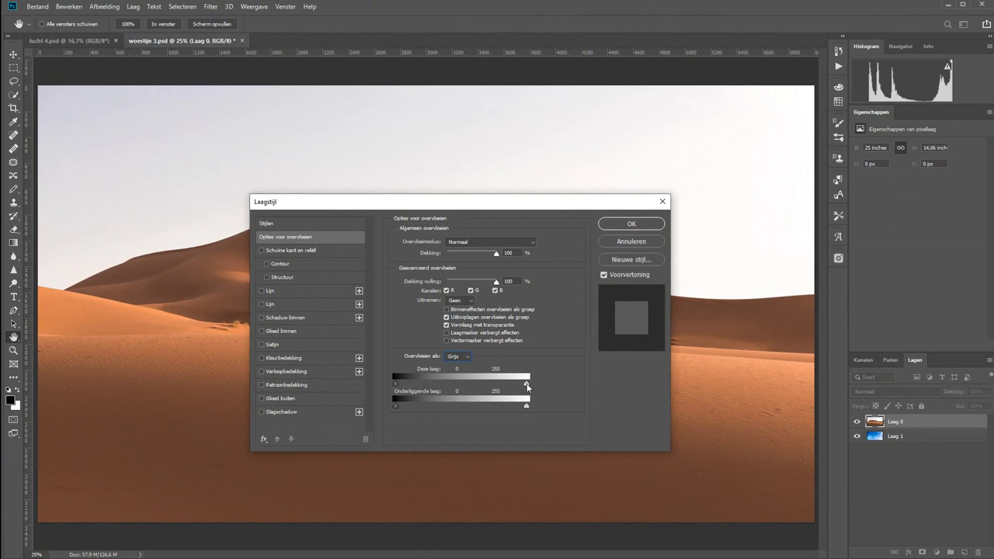
drag(528, 385, 497, 389)
mouse_move(560, 206)
mouse_down()
mouse_move(800, 170)
mouse_move(701, 189)
mouse_up()
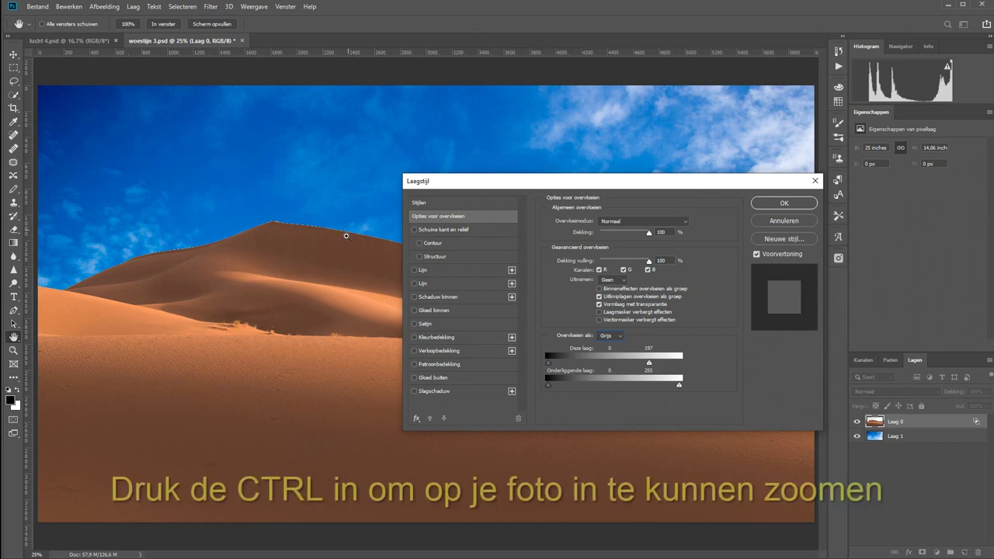
Step: Zoom in on the dune ridge, Alt-split the white slider to soften the edge, and apply
ctrl+click(348, 232)
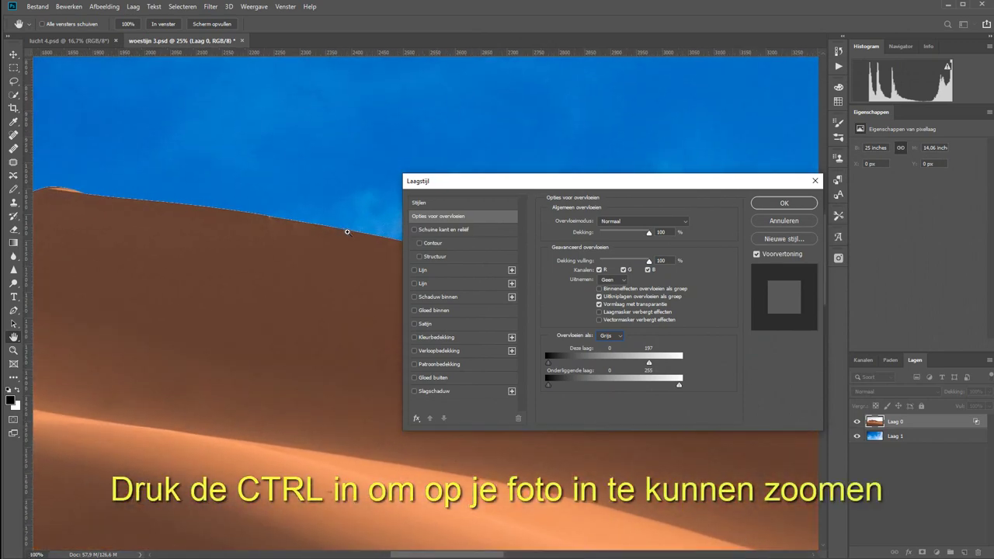
drag(347, 233, 344, 228)
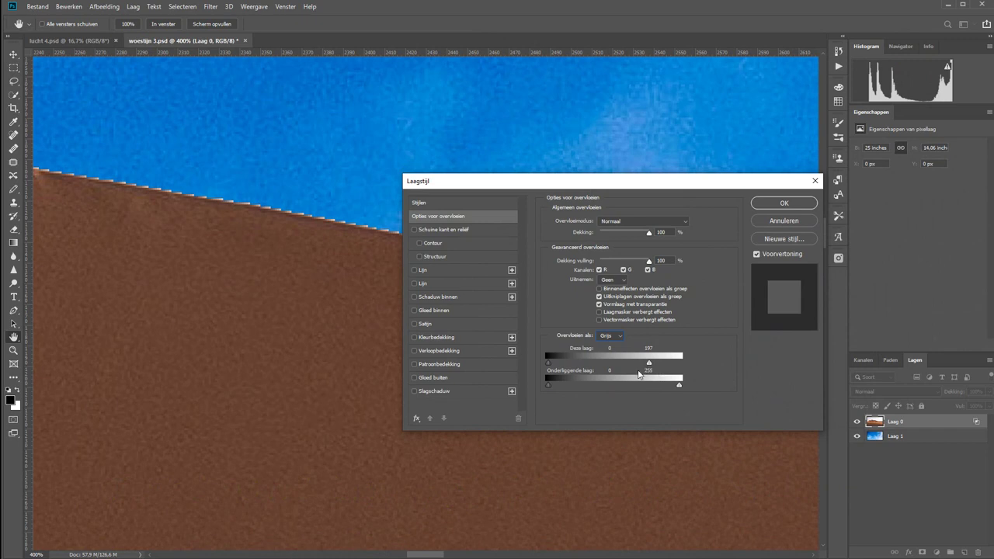
key(alt)
drag(647, 368, 612, 370)
click(790, 207)
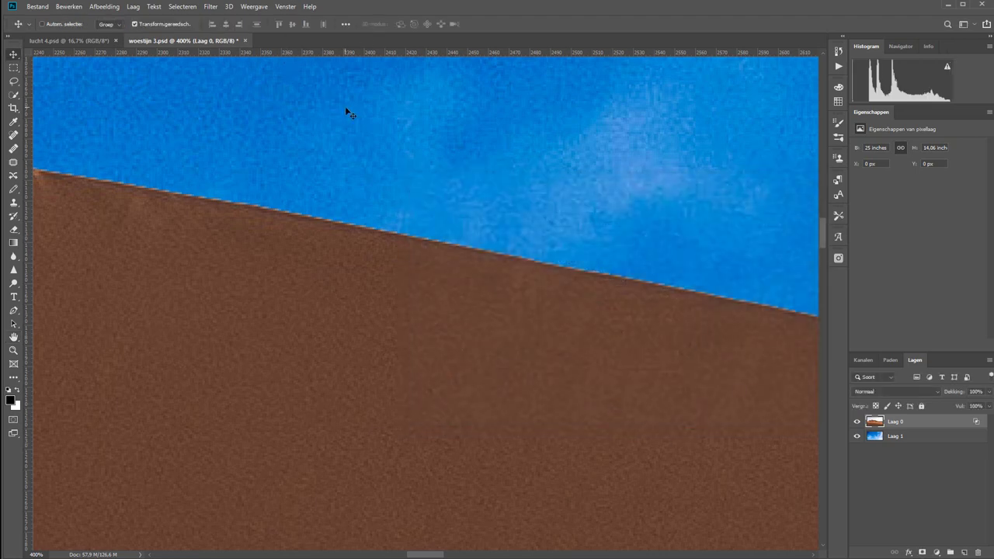
Step: Move Laag 0's split white Blend If handle right to keep sunlit dunes solid, then hide Laag 1
key(ctrl+0)
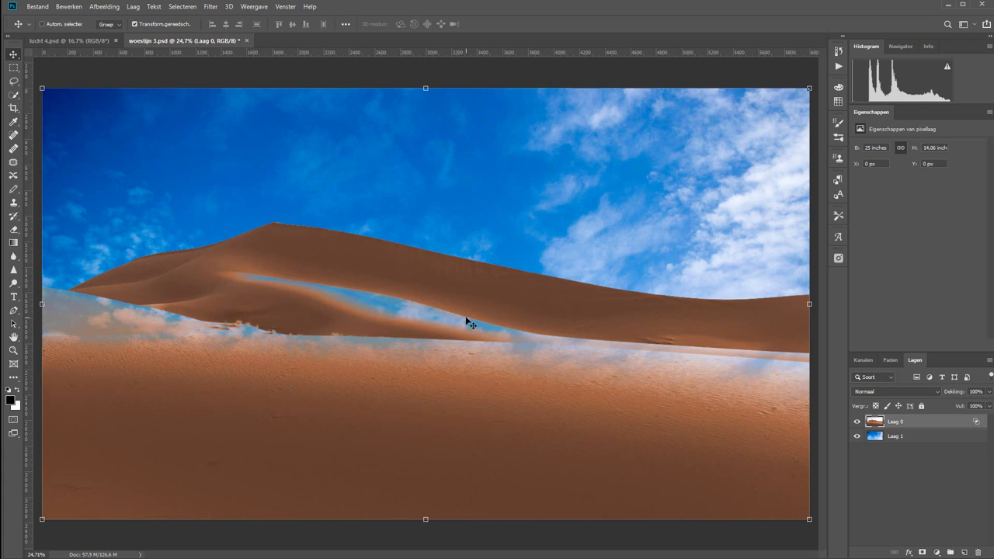
double_click(932, 424)
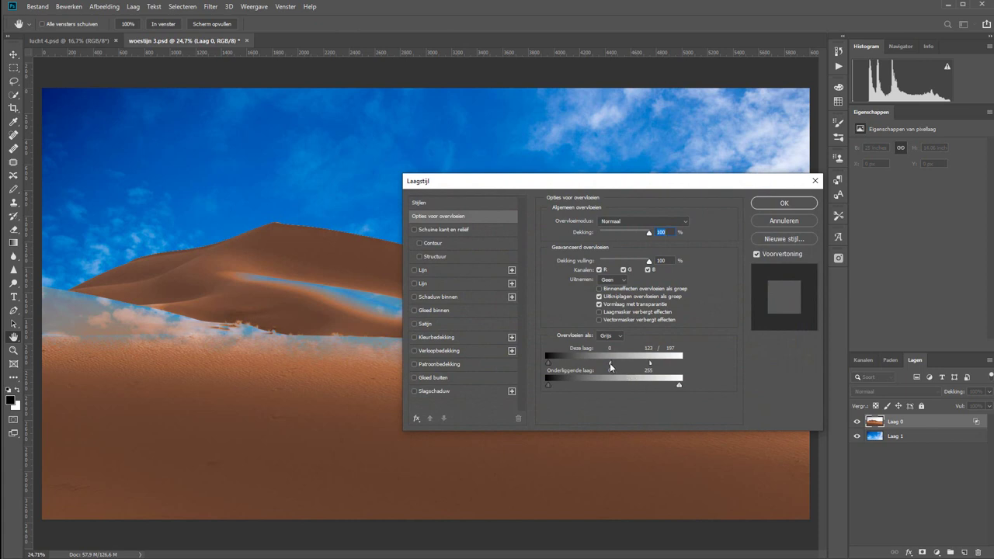
drag(611, 367, 634, 368)
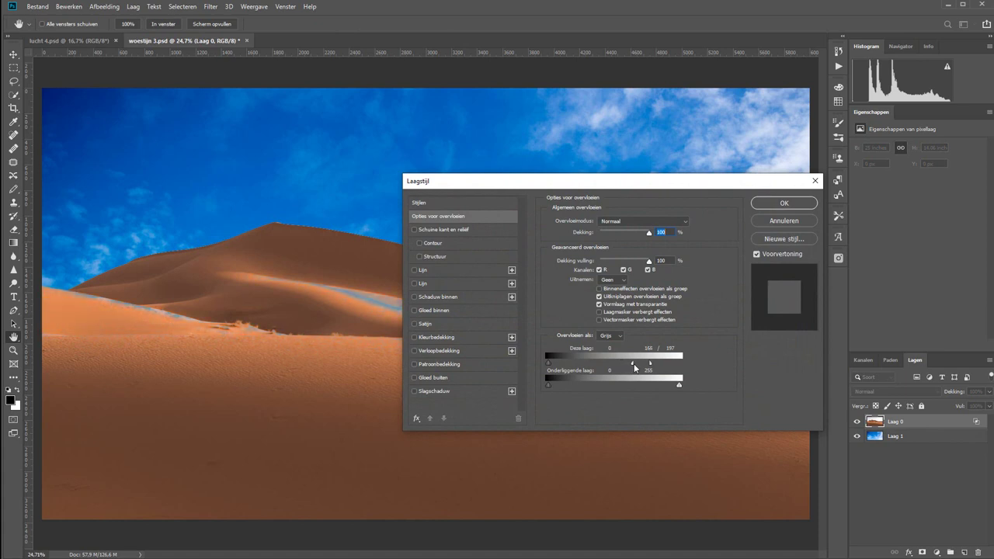
click(785, 203)
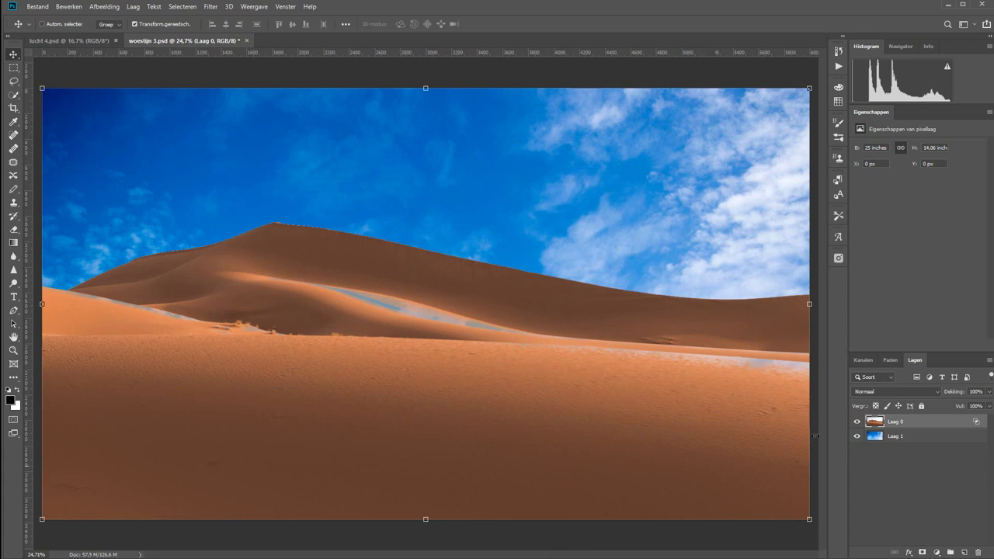
click(856, 439)
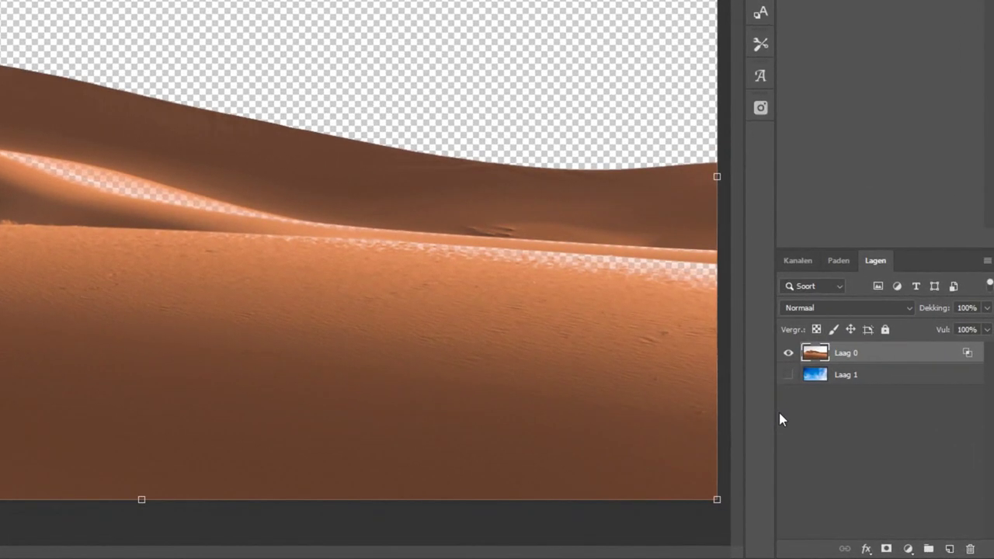
Step: Load and clear Laag 0's pixel selection, then duplicate it as Laag 0 kopiëren
drag(811, 353, 812, 356)
ctrl+click(814, 357)
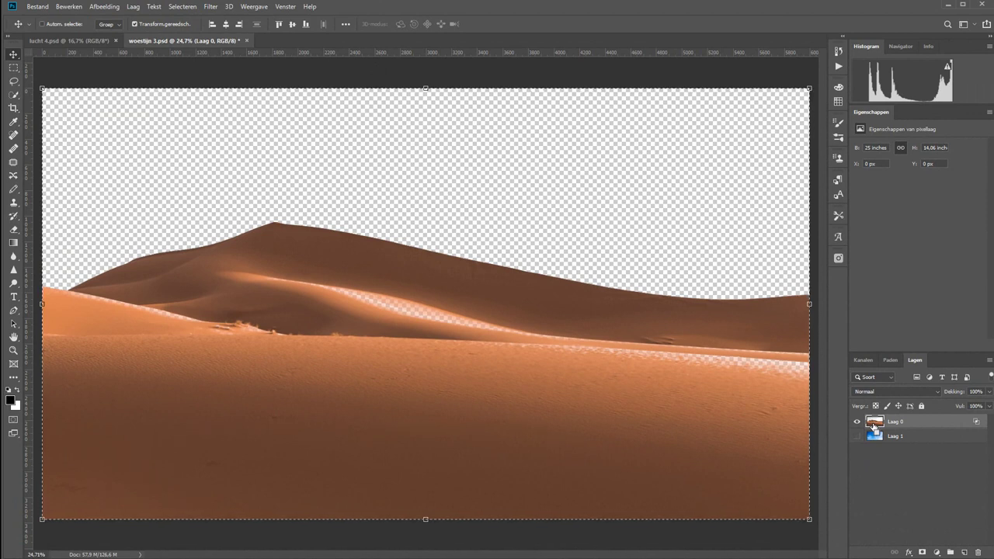
key(ctrl+d)
key(ctrl+j)
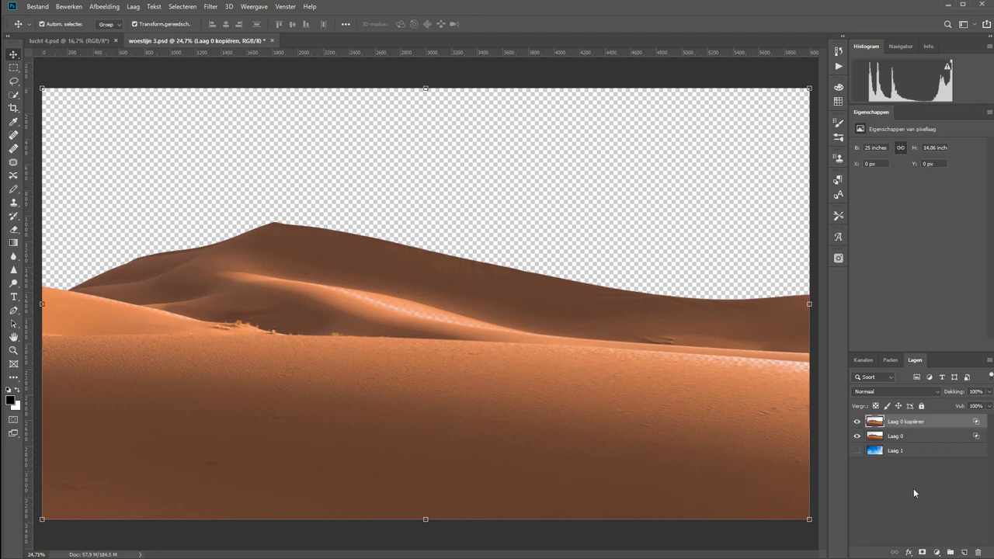
Step: Create new layer Laag 2 under Laag 0 kopiëren and merge the copy down into it
key(ctrl+shift+n)
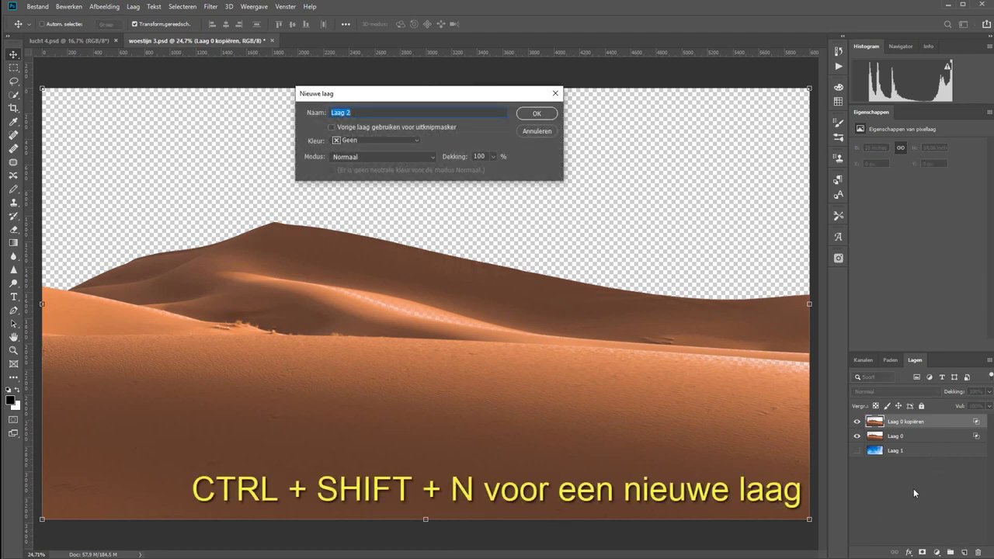
key(Return)
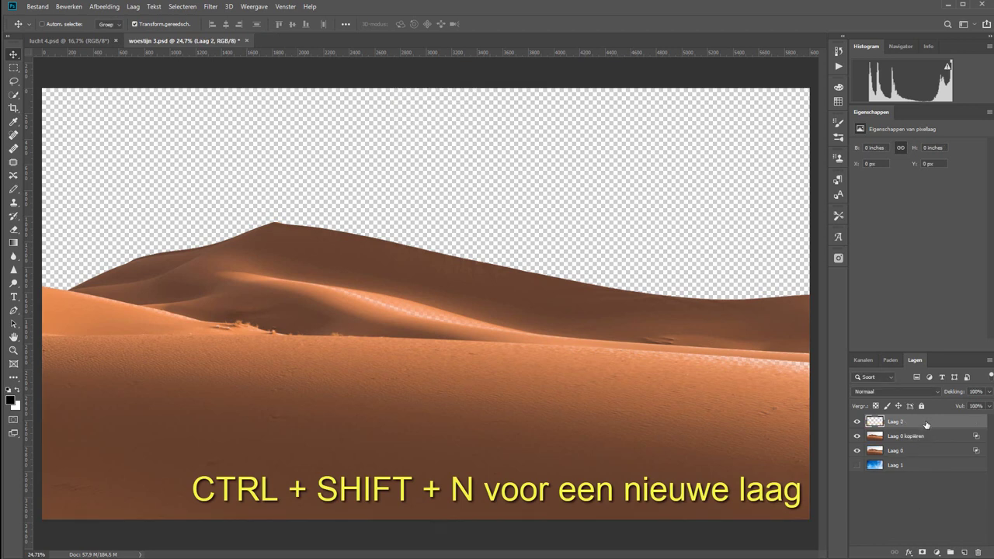
drag(926, 424, 931, 444)
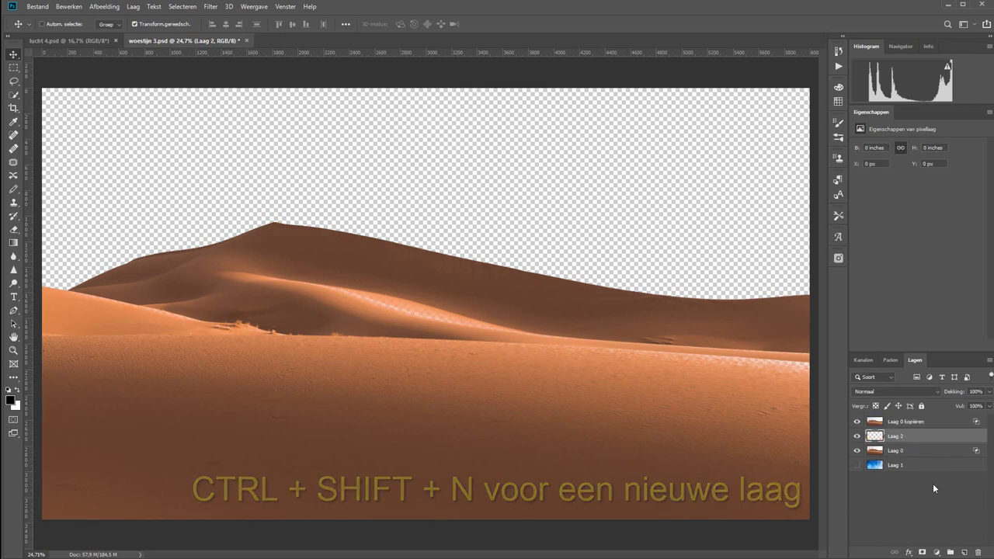
click(858, 450)
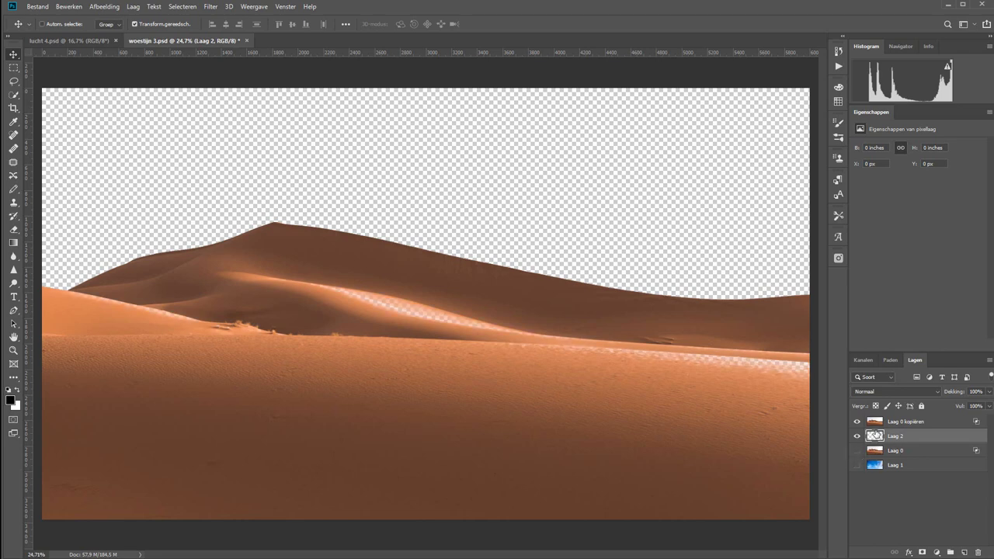
click(897, 424)
click(858, 435)
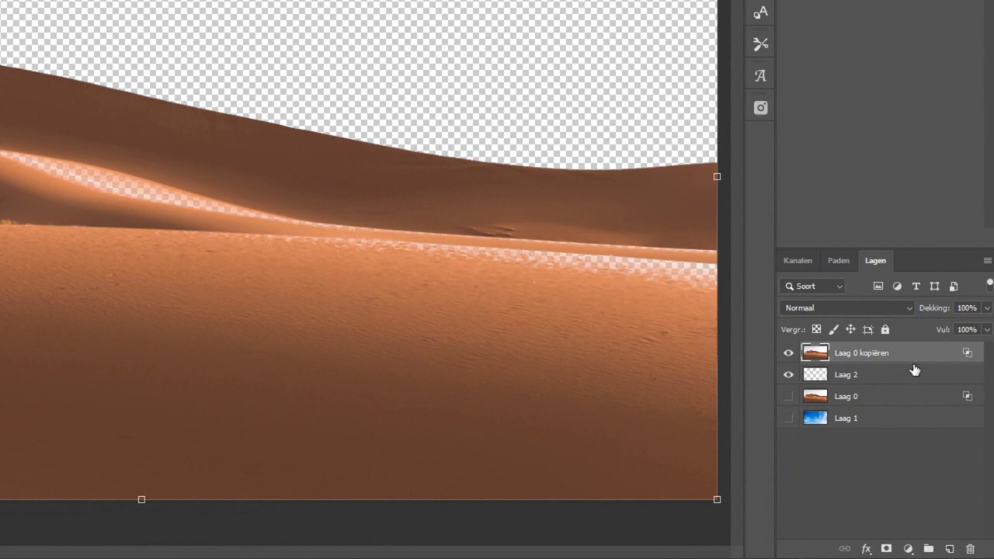
key(ctrl+e)
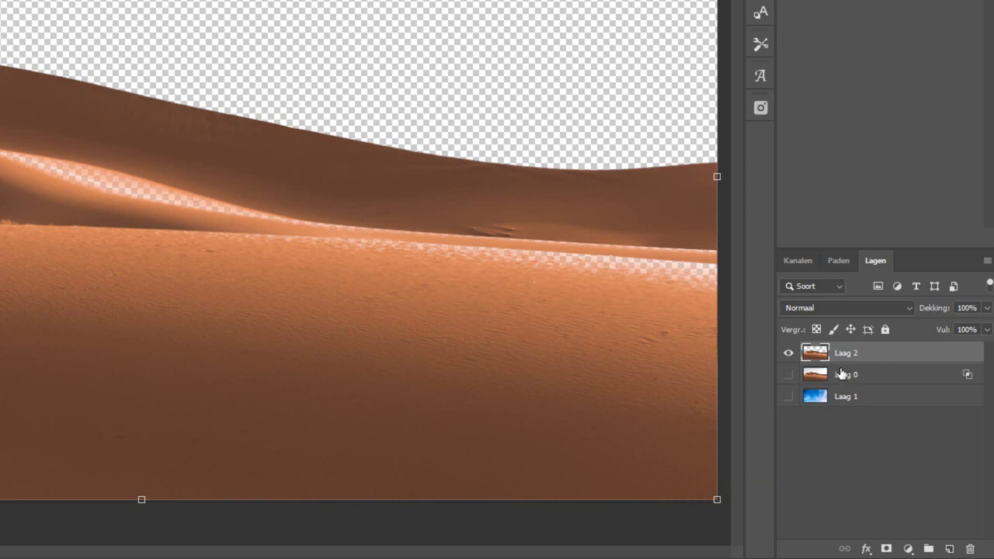
Step: Load and clear Laag 2's dune selection, then hide Laag 2 and show Laag 0
ctrl+click(818, 357)
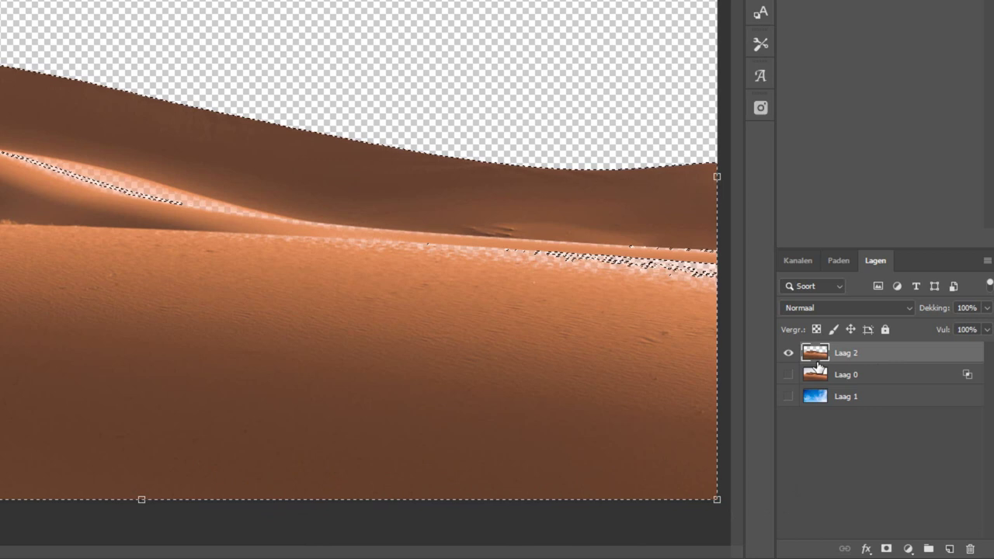
key(ctrl+d)
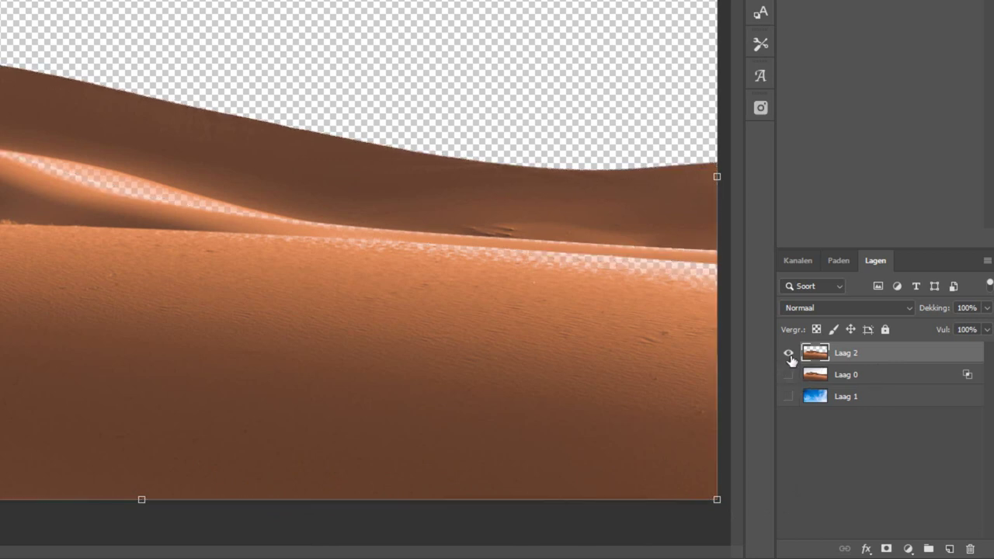
click(788, 354)
click(788, 375)
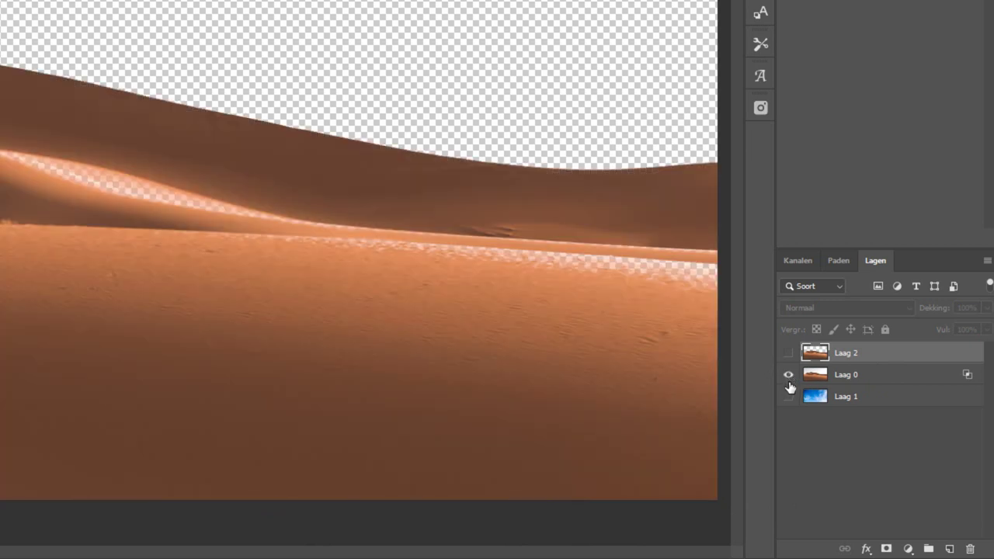
Step: Reset Laag 0's Blend If white slider to 255 to restore its full sky
click(900, 380)
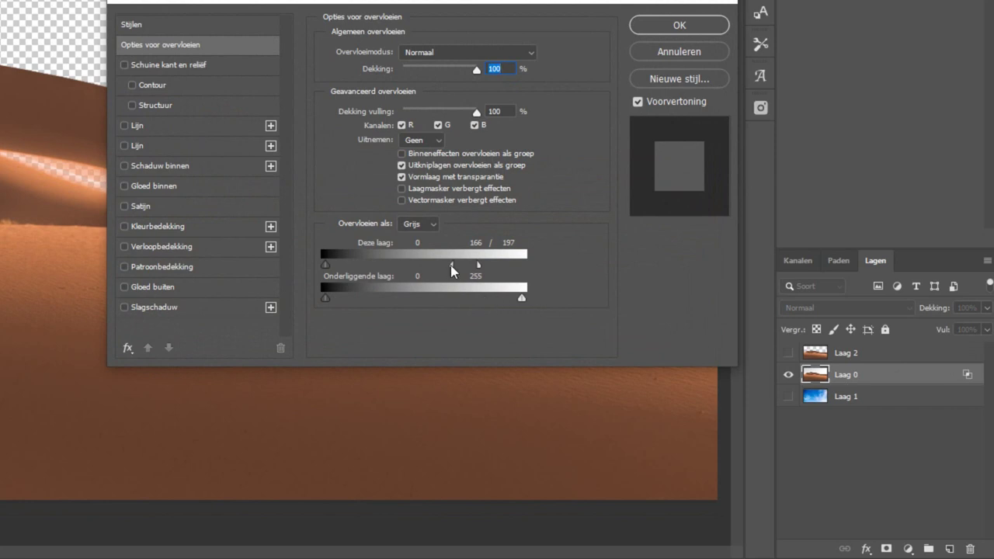
drag(453, 268, 549, 268)
click(675, 31)
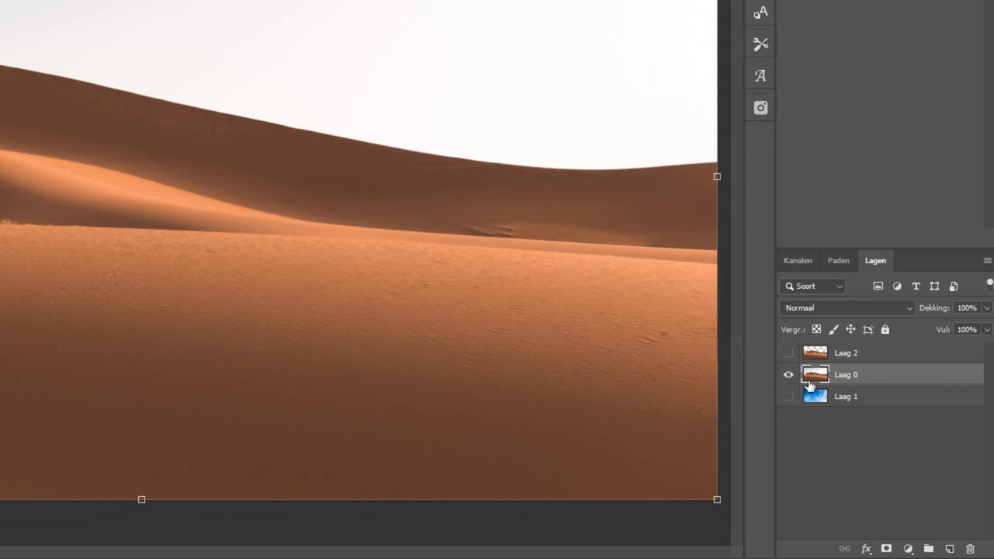
Step: Load Laag 2's dune shape as a selection and add it as a layer mask on Laag 0
drag(816, 373, 815, 356)
ctrl+click(816, 355)
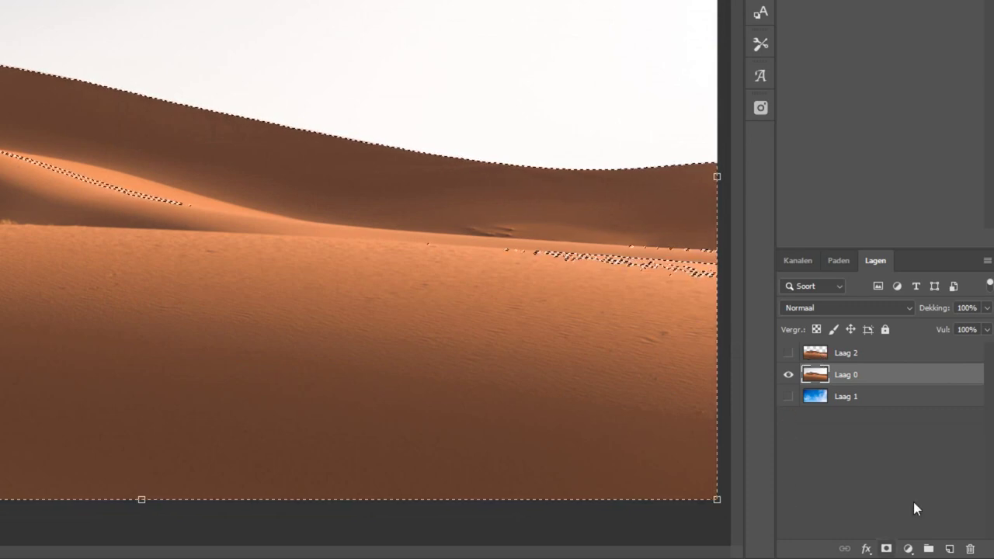
click(886, 550)
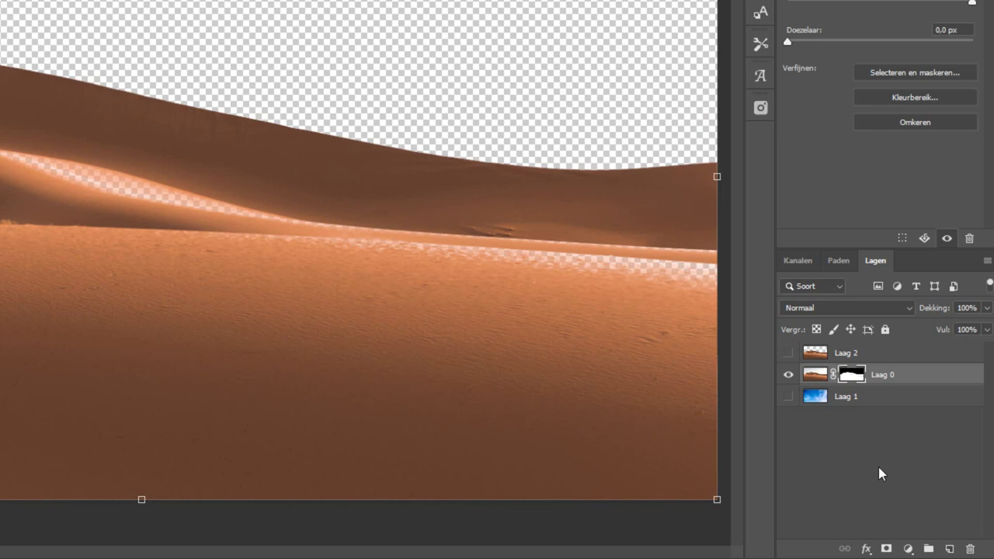
Step: Show sky layer Laag 1, view Laag 0's mask alone, and paint its grey streaks white
click(788, 397)
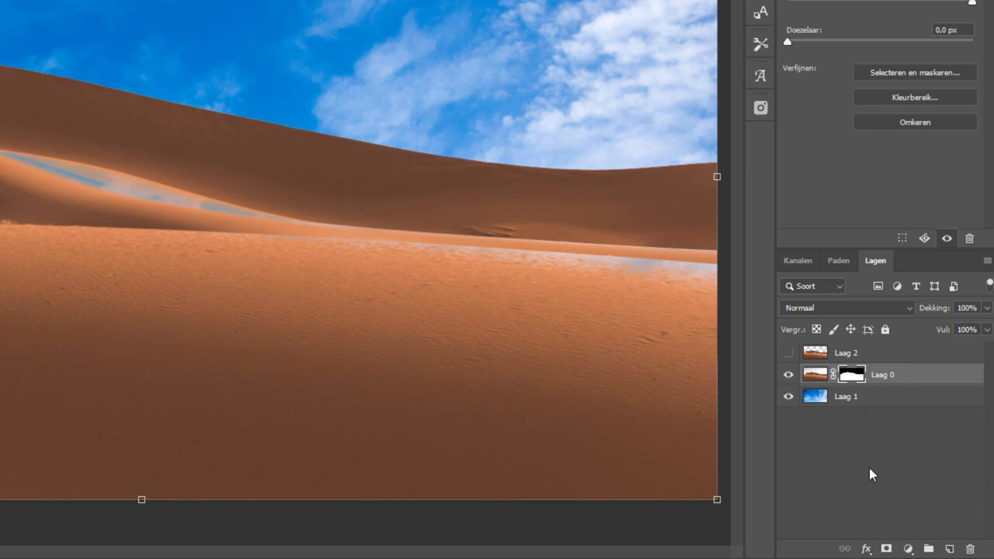
alt+click(852, 378)
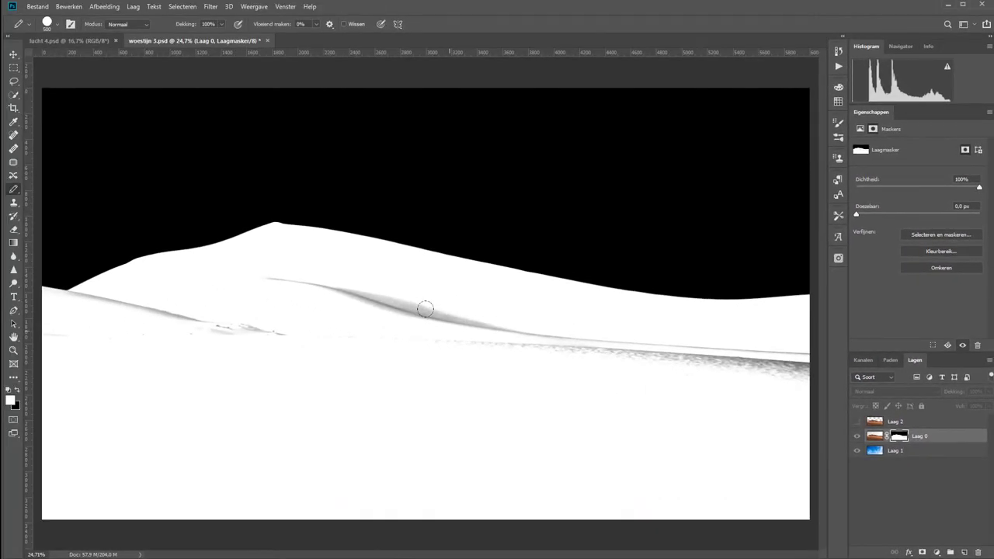
mouse_move(424, 309)
mouse_down()
mouse_move(251, 269)
mouse_move(774, 341)
mouse_up()
mouse_move(300, 349)
mouse_down()
mouse_move(160, 304)
mouse_move(48, 319)
mouse_up()
drag(100, 296, 80, 292)
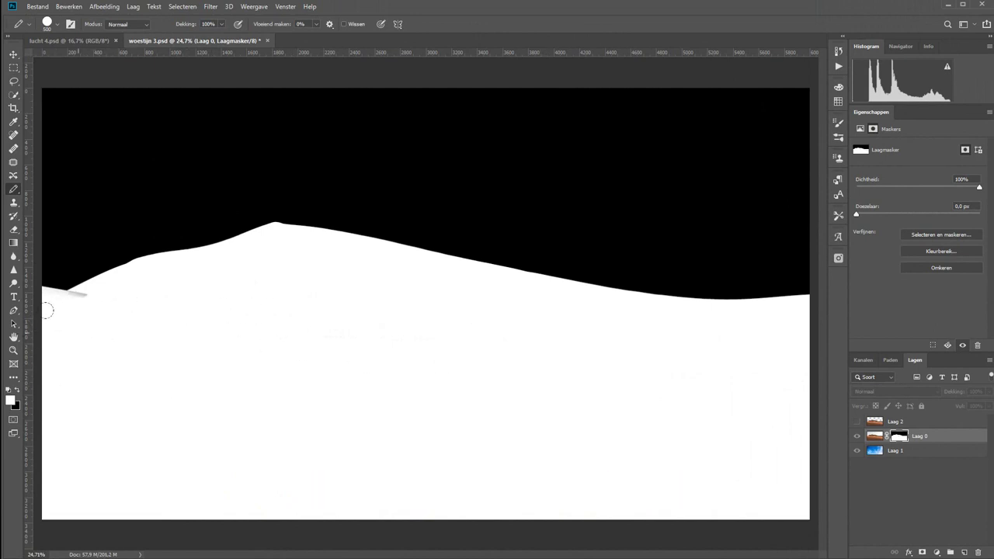
Step: Zoom into the mask's left edge, paint the grey strip white with a hard pencil, and return to the composite
key(z)
drag(53, 261, 163, 340)
key(b)
key(shift+b)
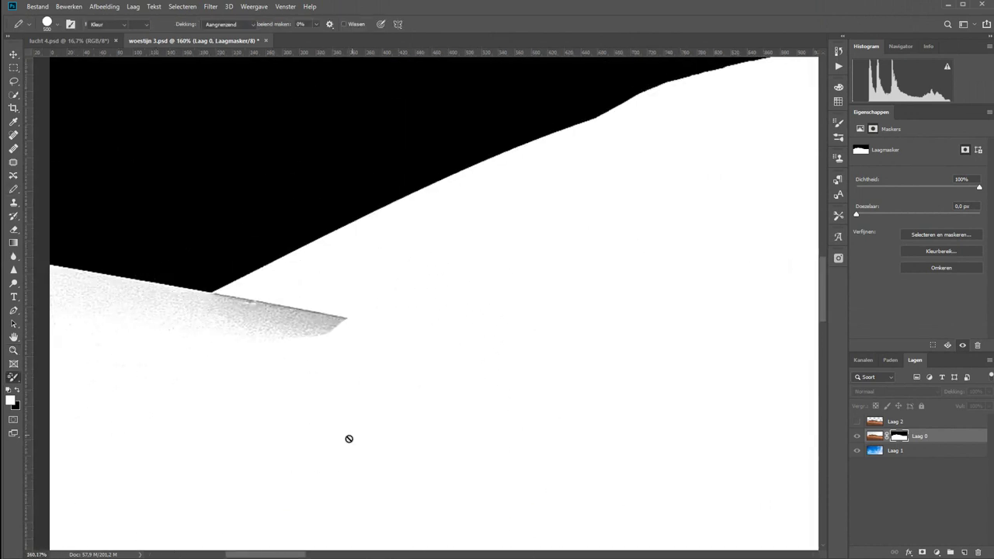
key(shift+b)
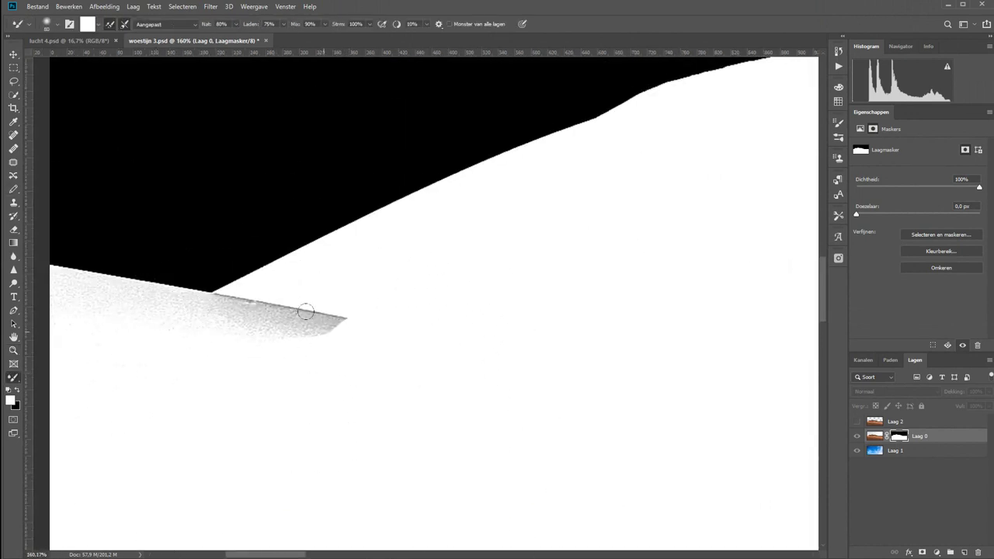
key(shift+b)
key(shift+b)
key(bracketleft)
key(bracketleft)
key(bracketleft)
key(bracketleft)
key(bracketleft)
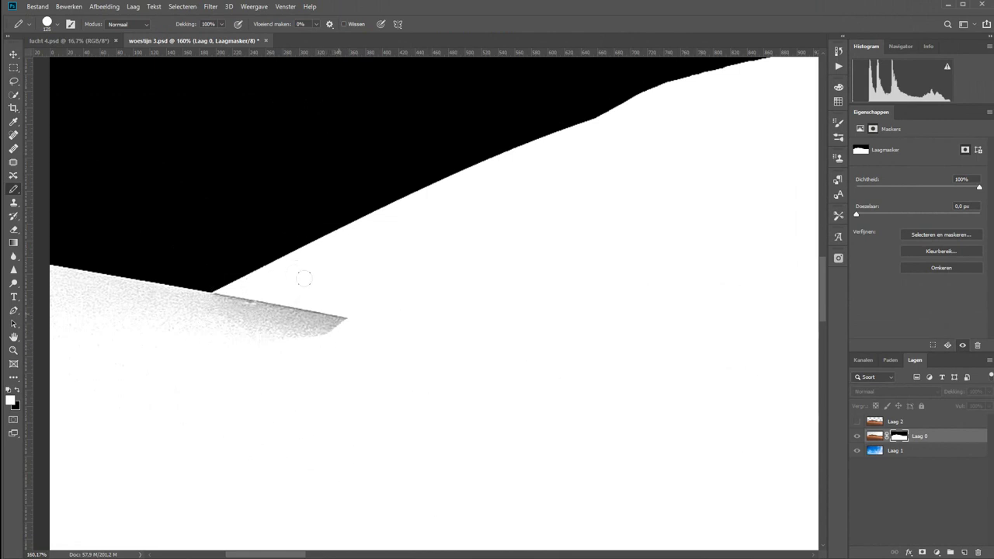
mouse_move(320, 305)
mouse_down()
mouse_move(195, 306)
mouse_move(51, 273)
mouse_up()
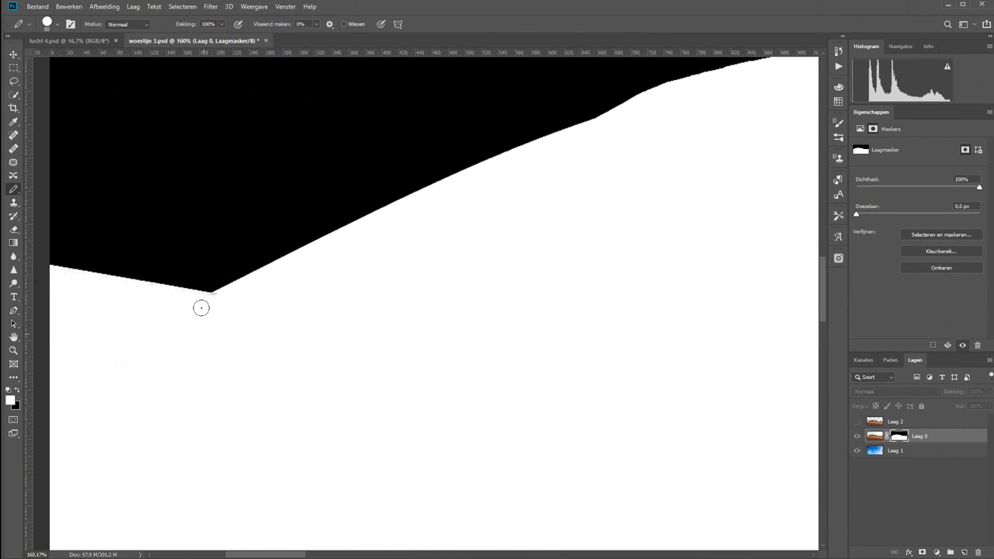
key(ctrl+0)
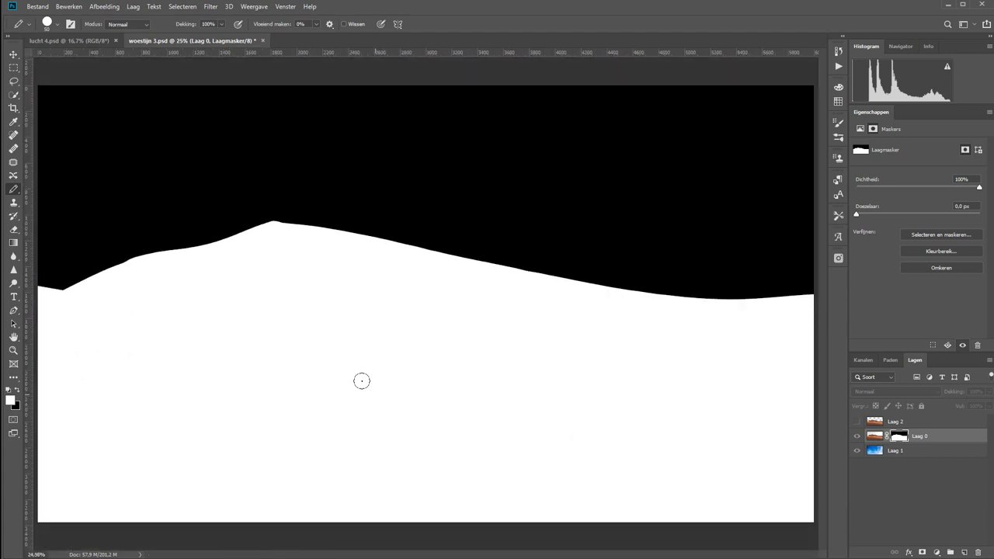
click(857, 438)
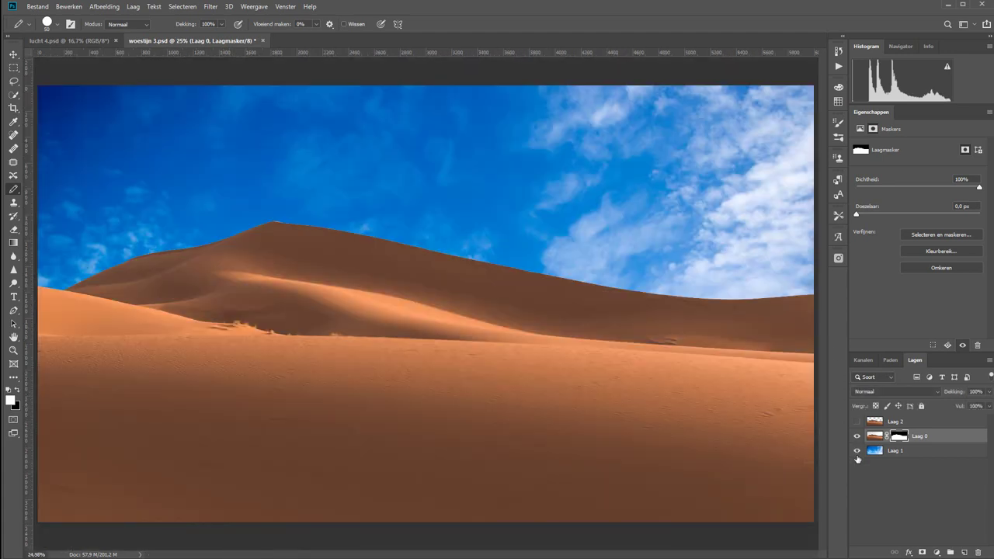